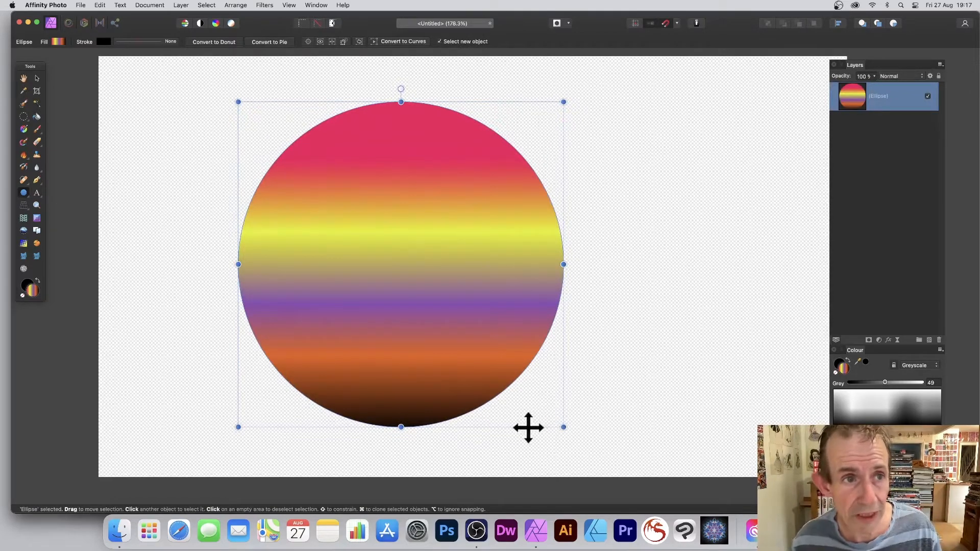
- Rasterise the gradient ellipse and add a linked duplicate rotated 90° clockwise
left_click(181, 5)
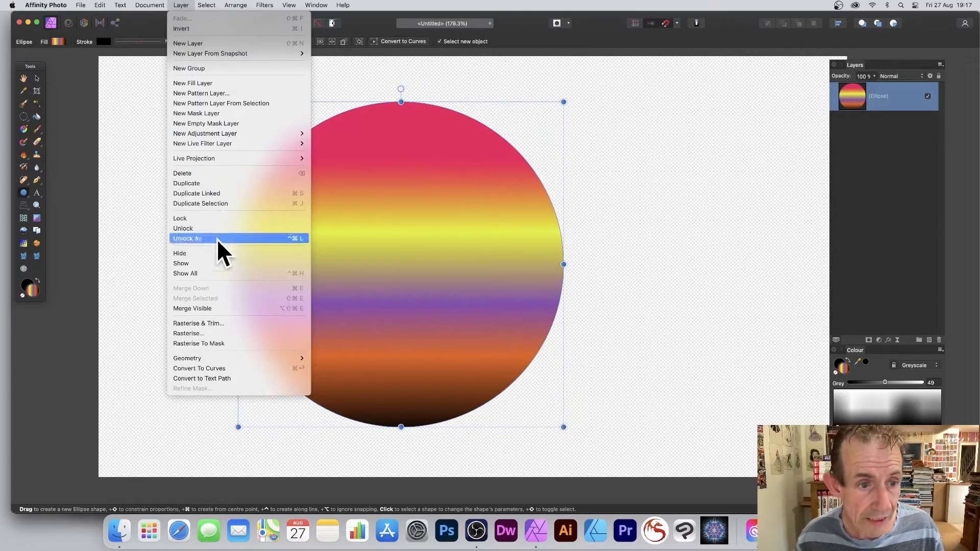
left_click(203, 333)
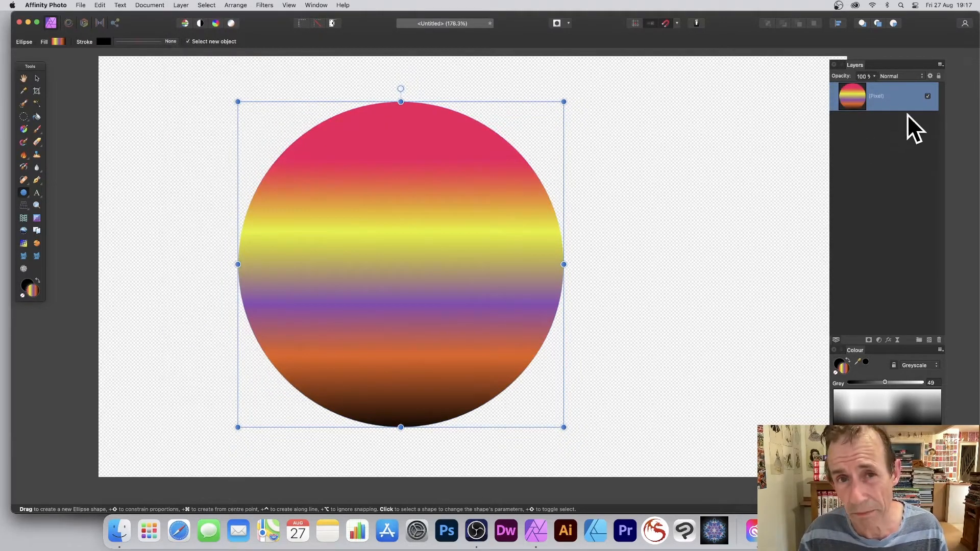
left_click(181, 5)
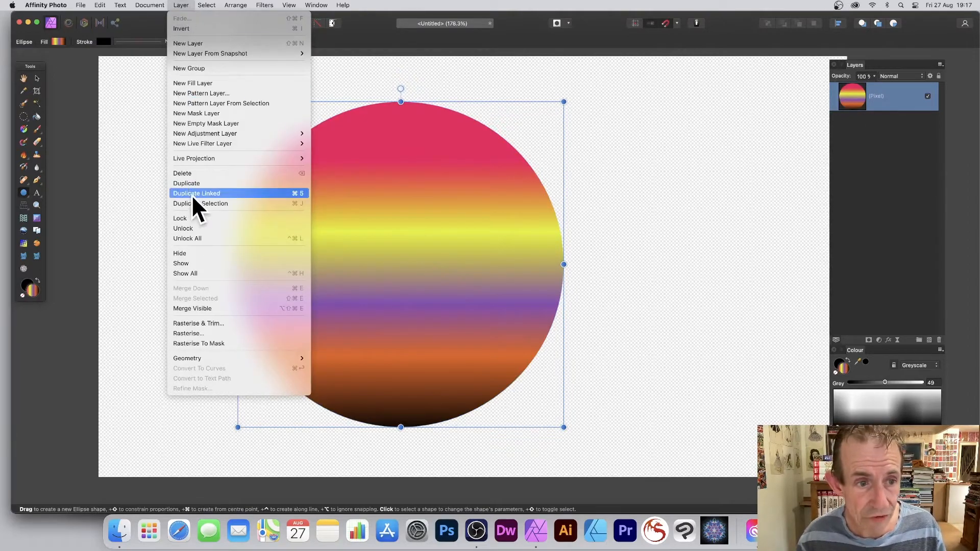
left_click(228, 194)
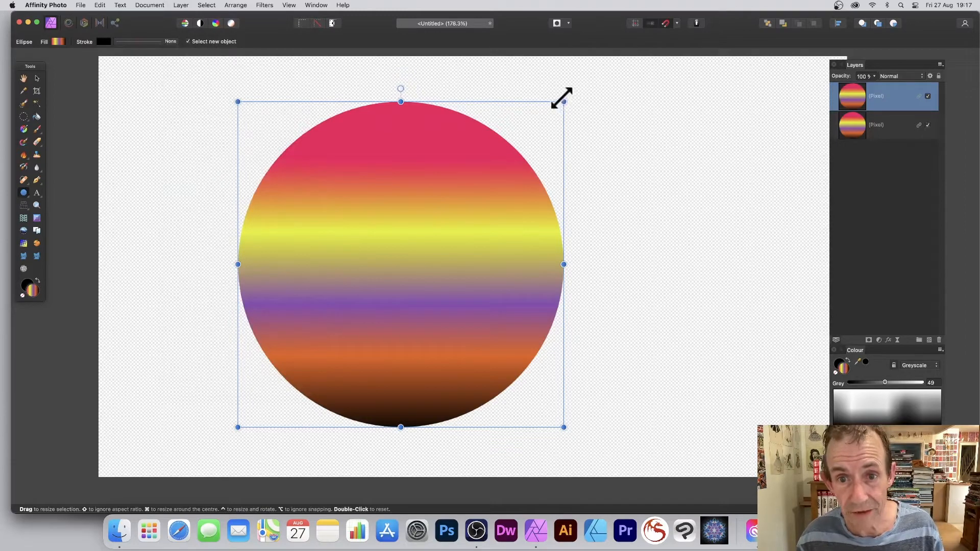
left_click_drag(566, 99, 510, 361)
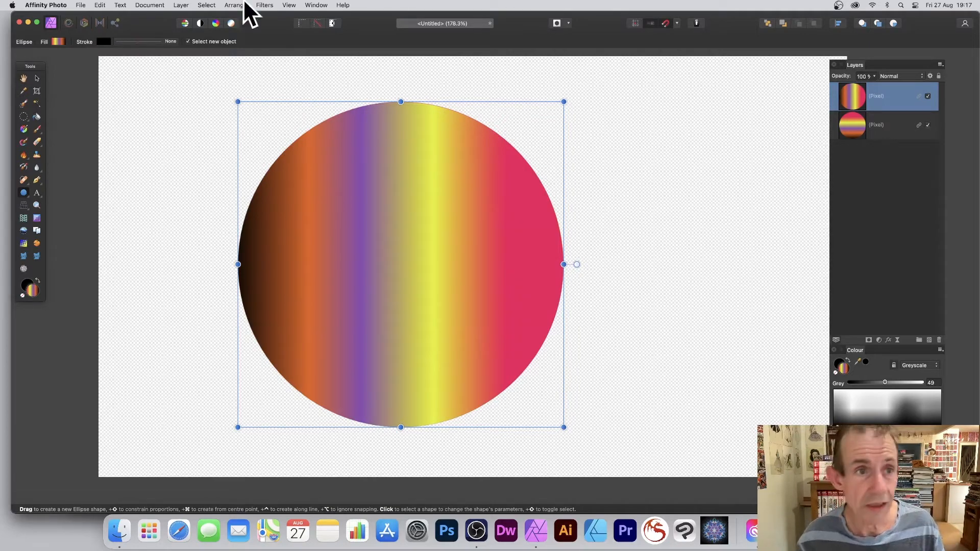
- Add two more linked duplicates of the circle, each rotated a further 90° clockwise
left_click(181, 5)
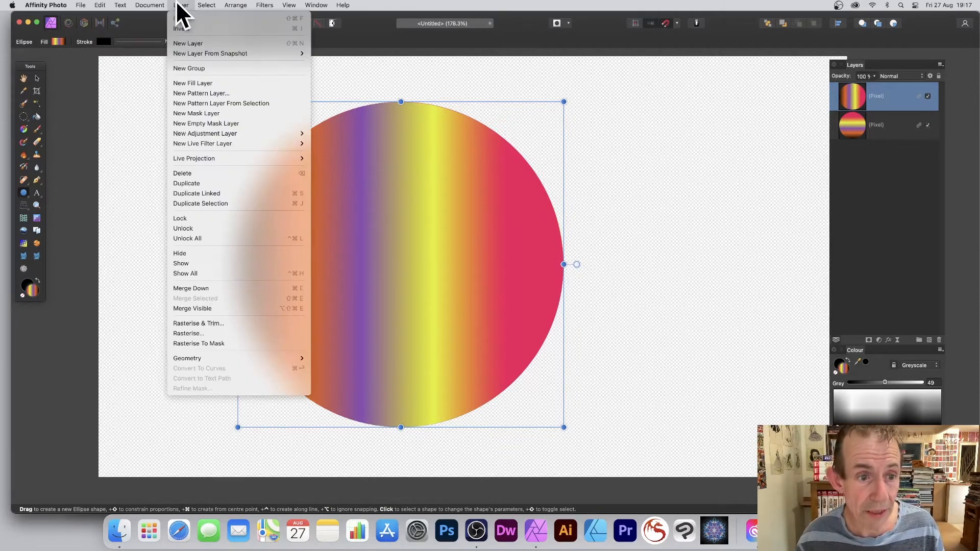
left_click(204, 193)
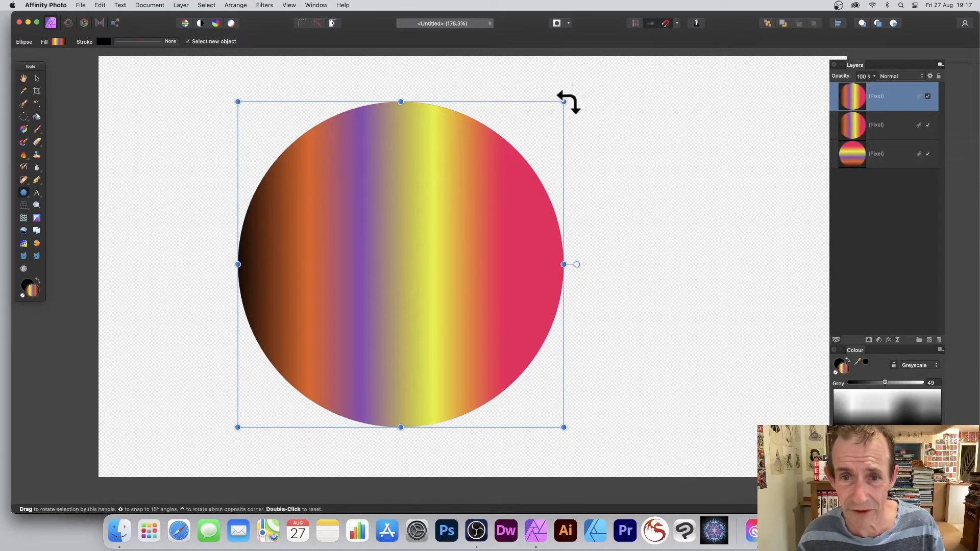
left_click_drag(569, 101, 525, 372)
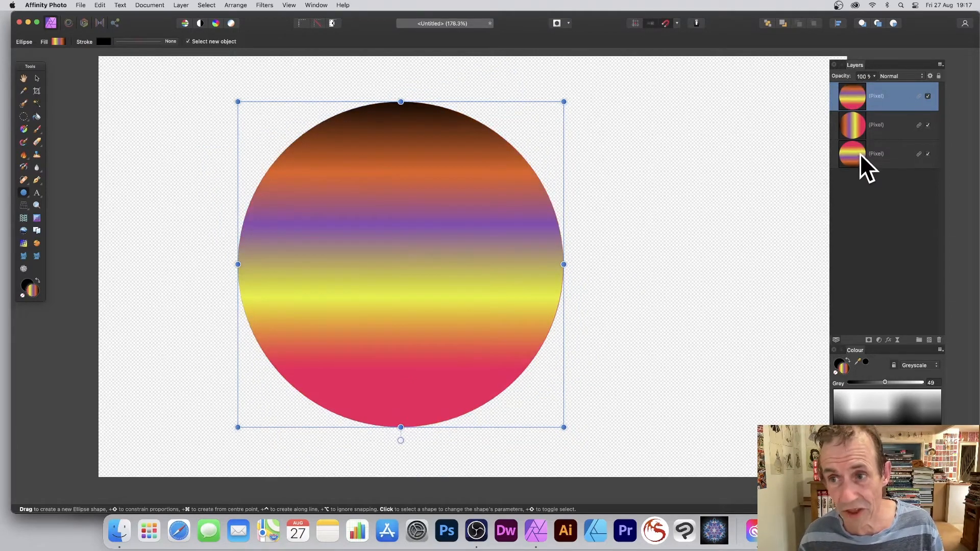
left_click(185, 5)
left_click(222, 193)
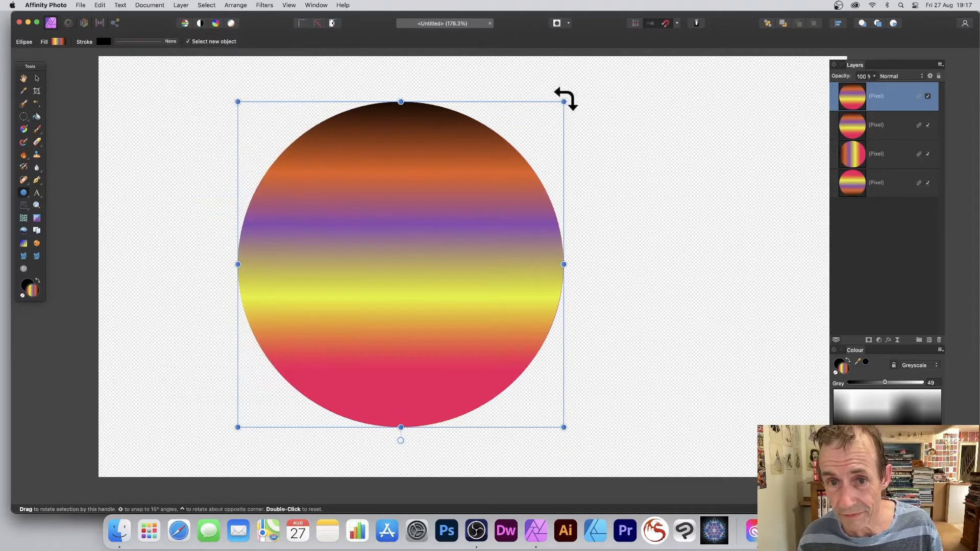
left_click_drag(565, 99, 486, 338)
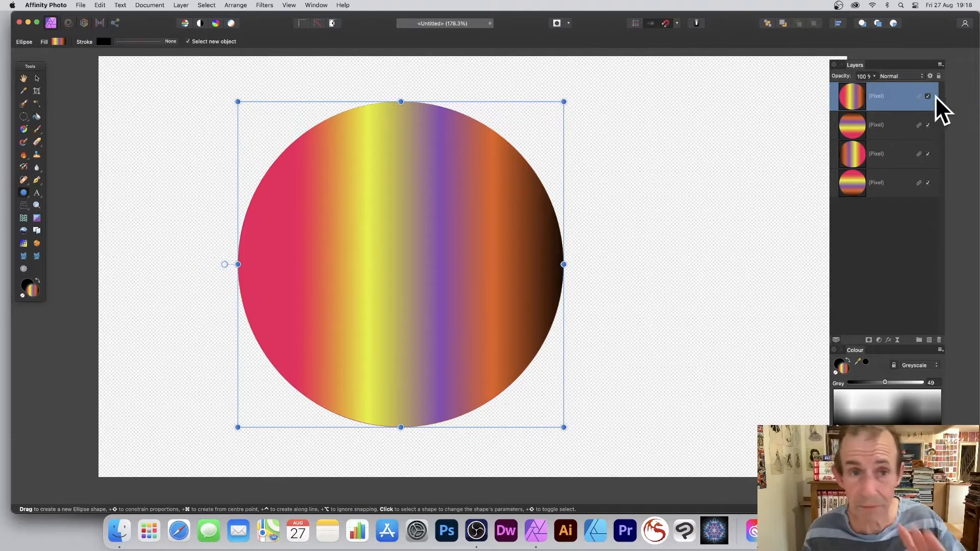
- Try the Twirl distortion on the top circle with an angle of -207.2° and a radius of 687.2 px, shifting its centre leftward
left_click(264, 5)
mouse_move(272, 51)
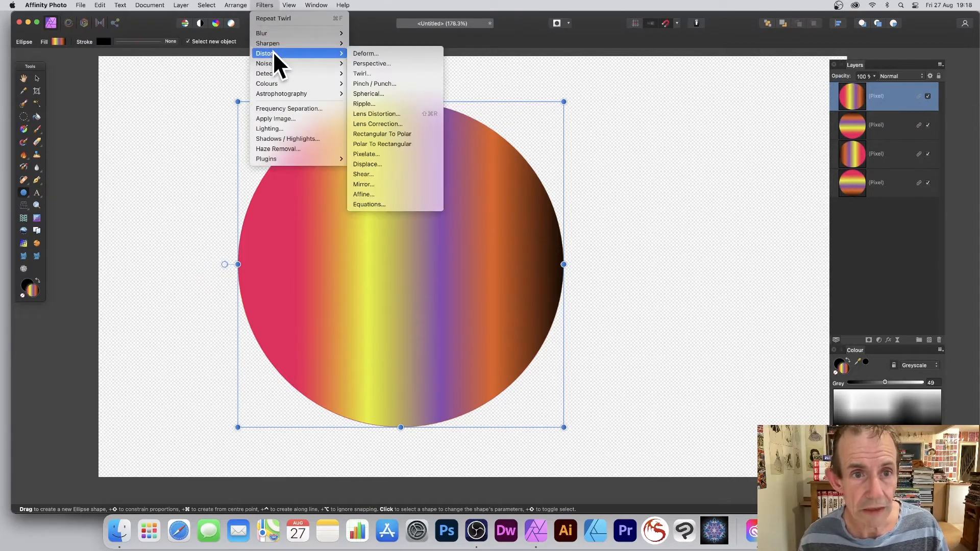
left_click(359, 74)
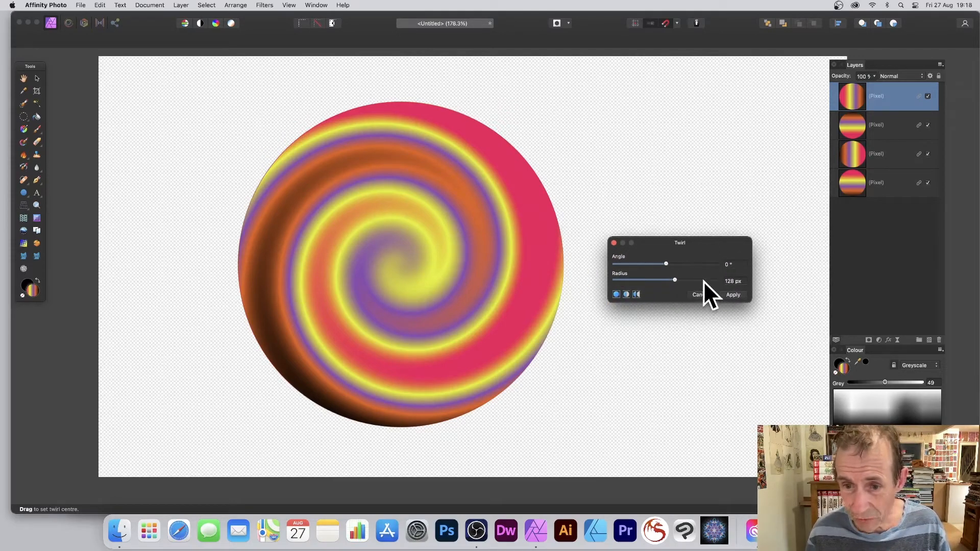
left_click_drag(672, 263, 650, 263)
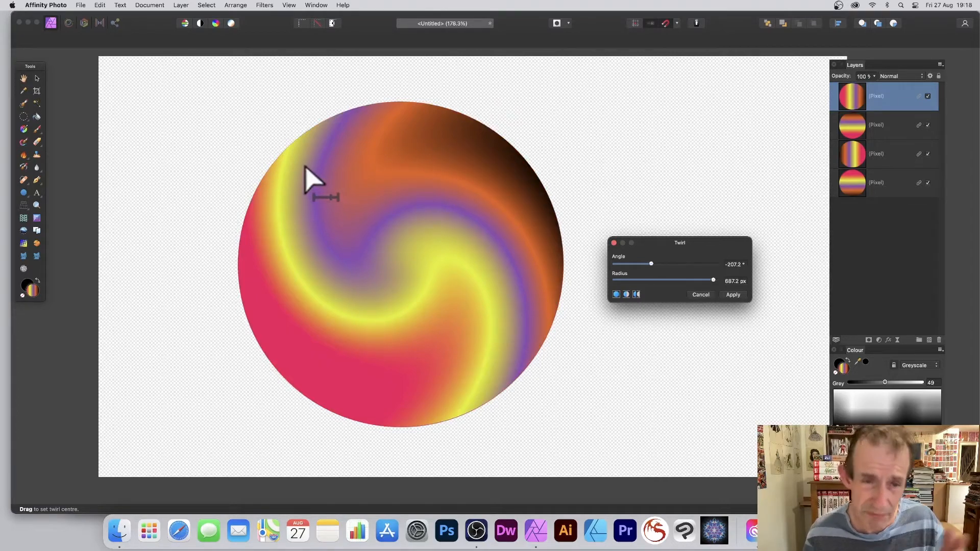
left_click_drag(337, 176, 202, 273)
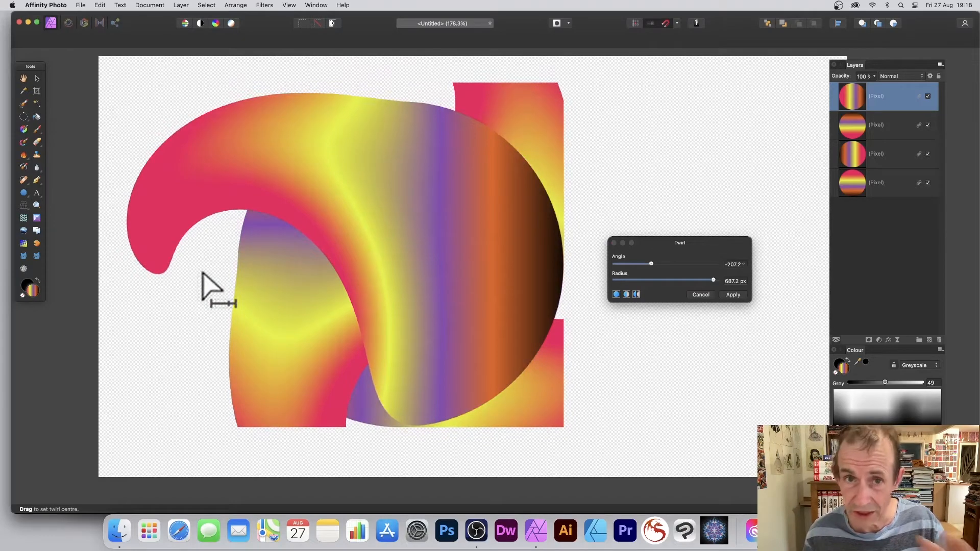
left_click_drag(202, 272, 284, 230)
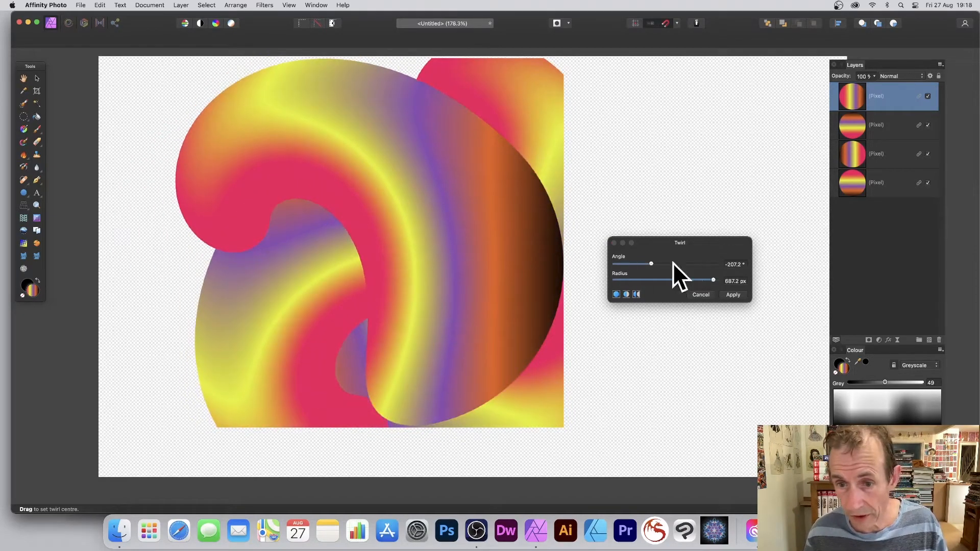
- Apply the twirl at 720° and 1024 px radius with its centre in the circle's upper-left area, and undo it
left_click_drag(652, 263, 728, 279)
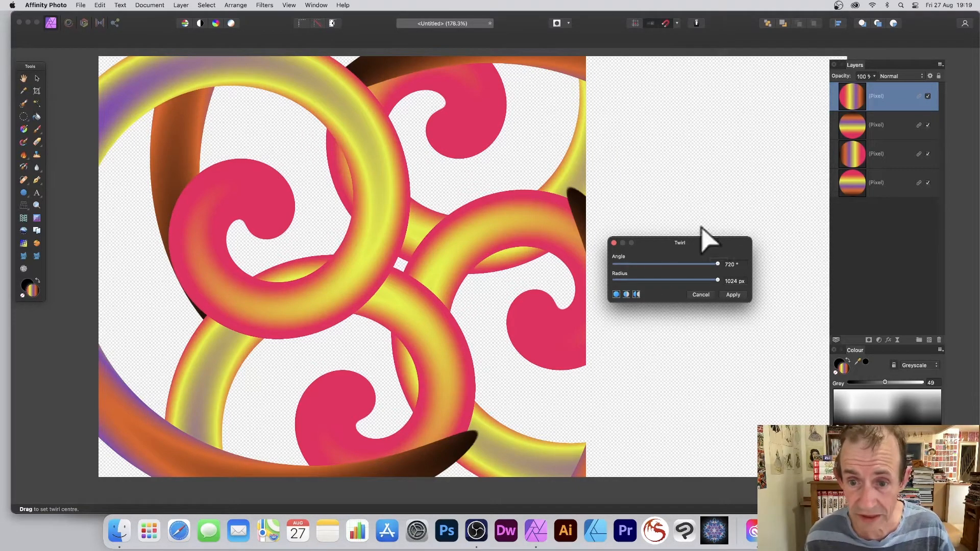
left_click_drag(378, 247, 587, 194)
left_click_drag(715, 263, 744, 265)
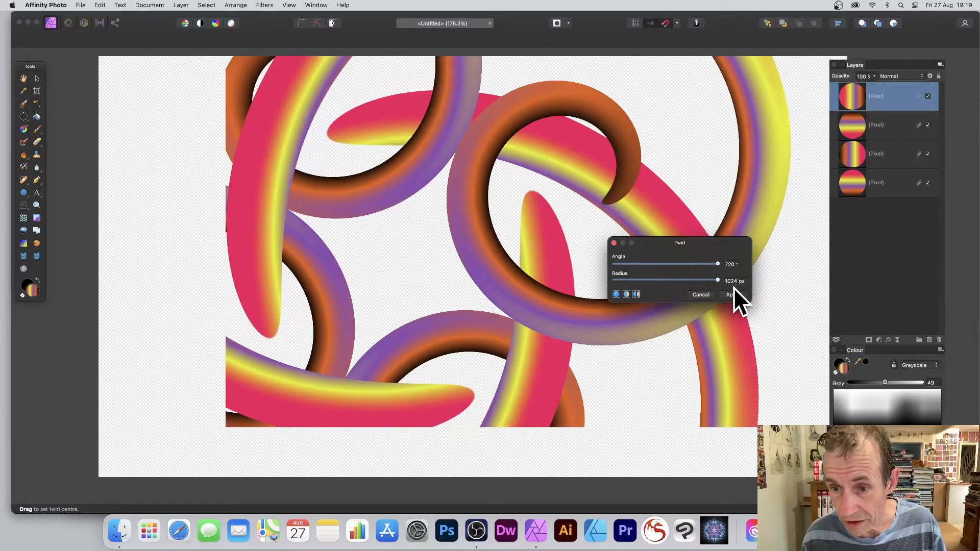
left_click_drag(564, 186, 295, 171)
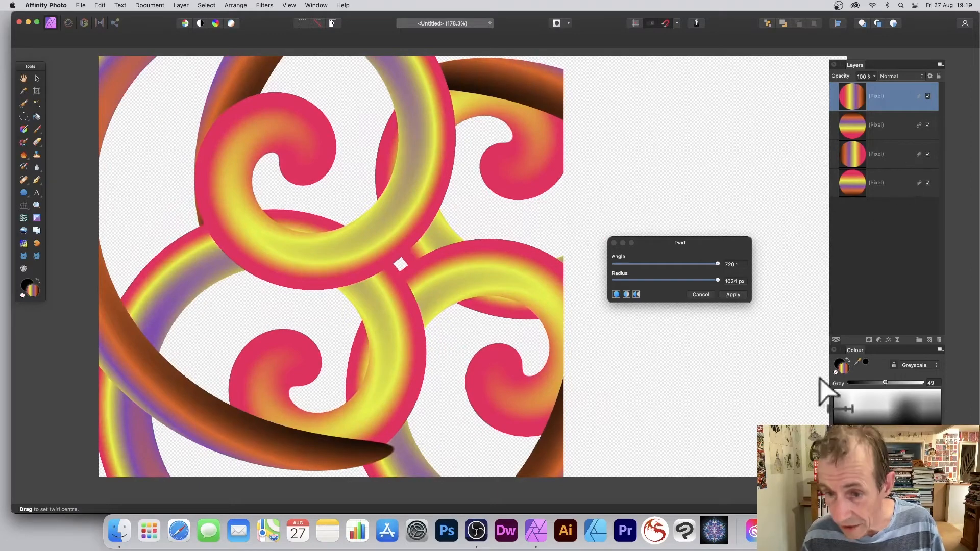
left_click(733, 295)
key("m")
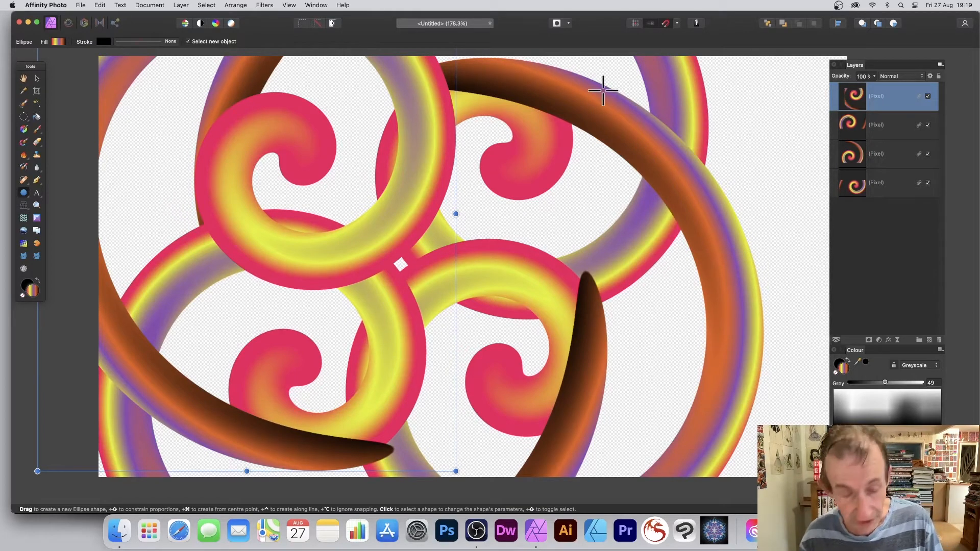
key("super+z")
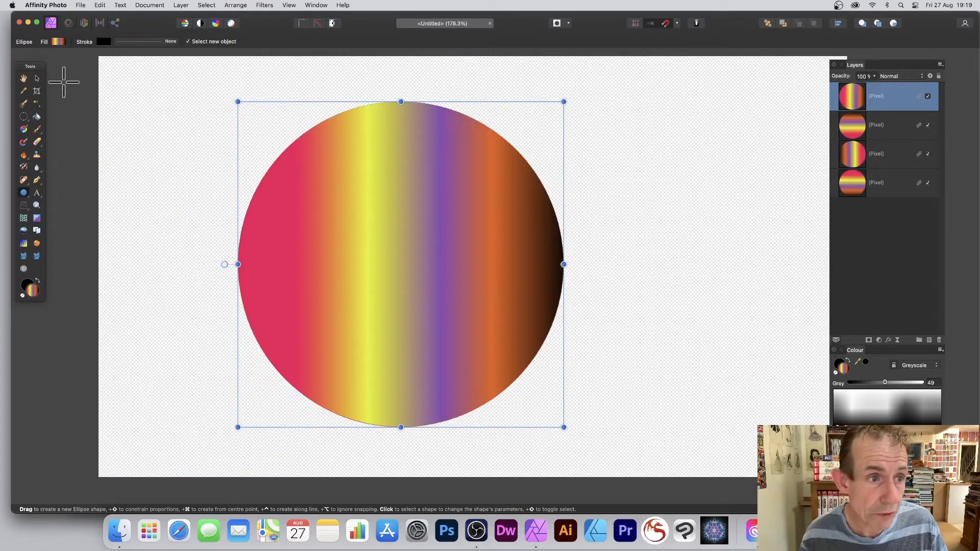
- Select all four stacked circles together, scale them down to about 60% of their diameter and place them near the canvas centre
left_click(37, 78)
left_click_drag(197, 81, 597, 458)
left_click_drag(236, 98, 336, 200)
left_click_drag(432, 257, 422, 229)
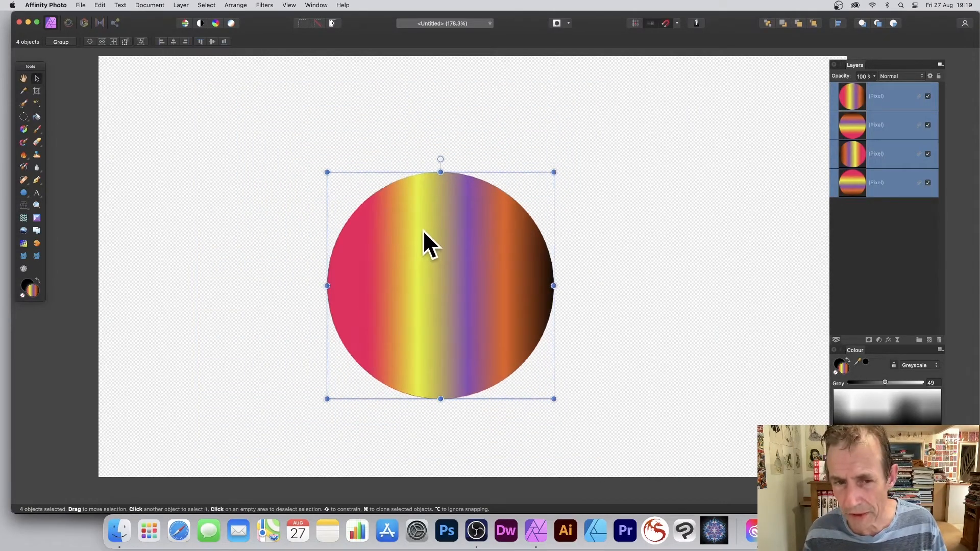
left_click_drag(327, 173, 353, 200)
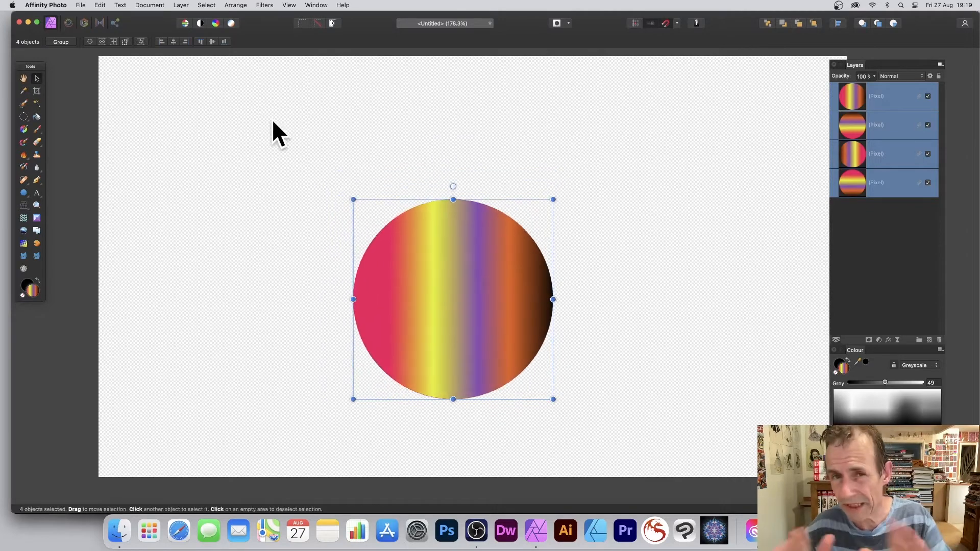
left_click(400, 167)
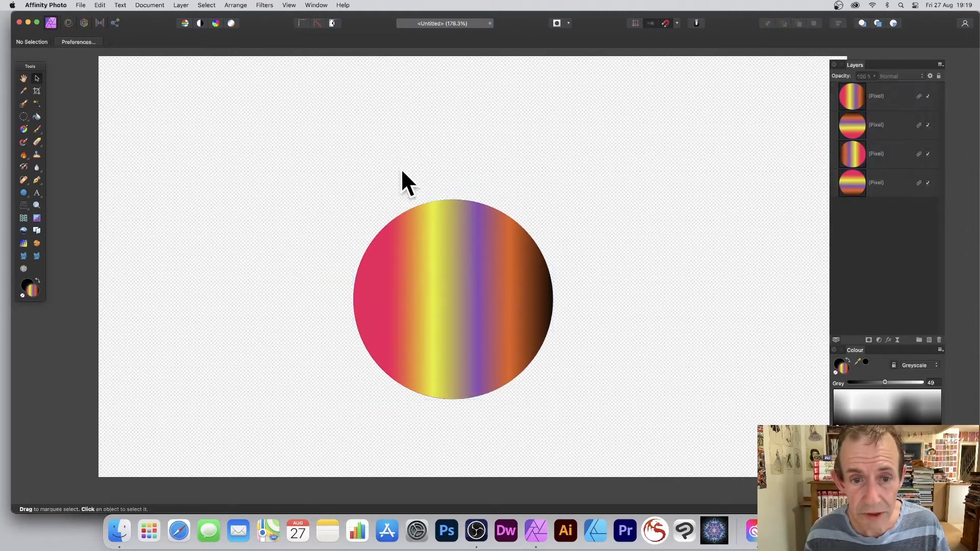
- Apply the Deform distortion to the top circle with several control points, pulling one far outward to the upper right and another inward beside it
left_click(441, 251)
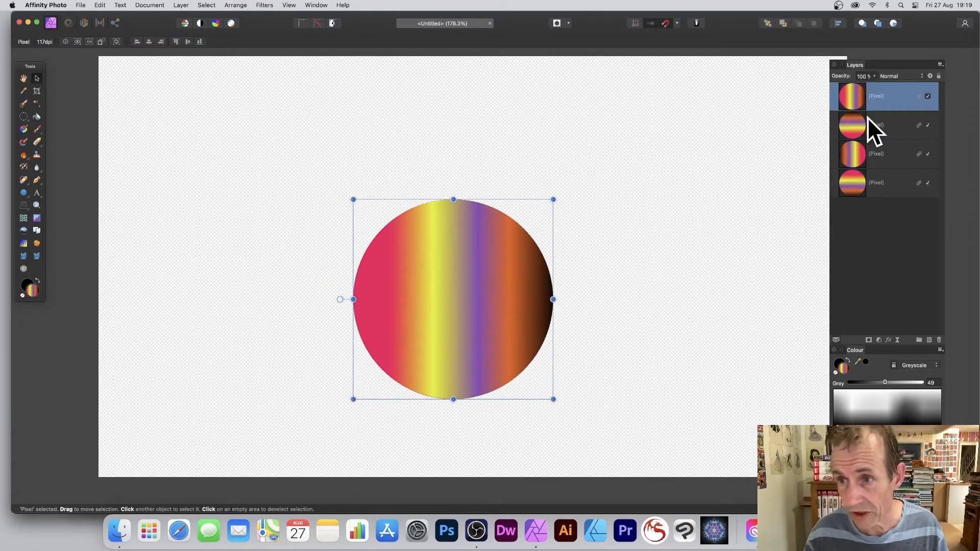
left_click(264, 5)
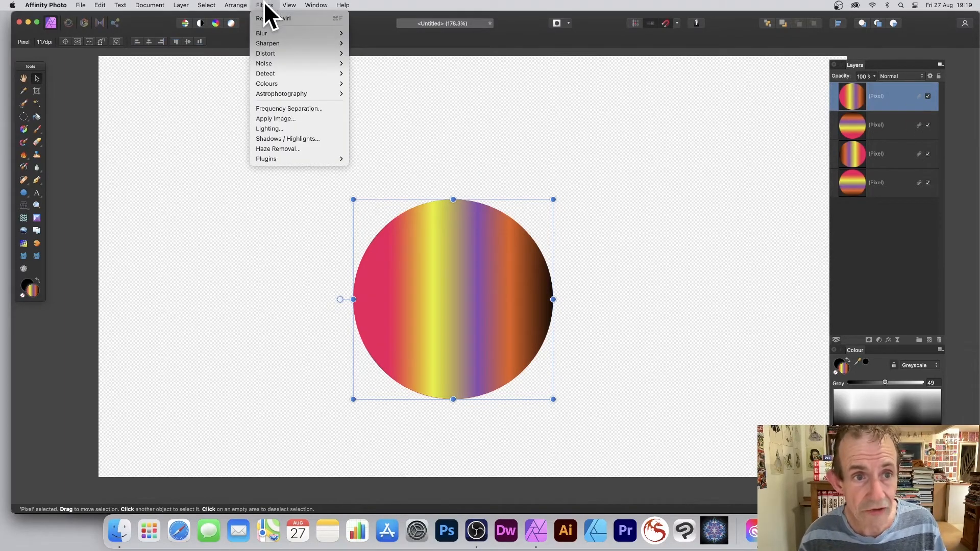
mouse_move(341, 54)
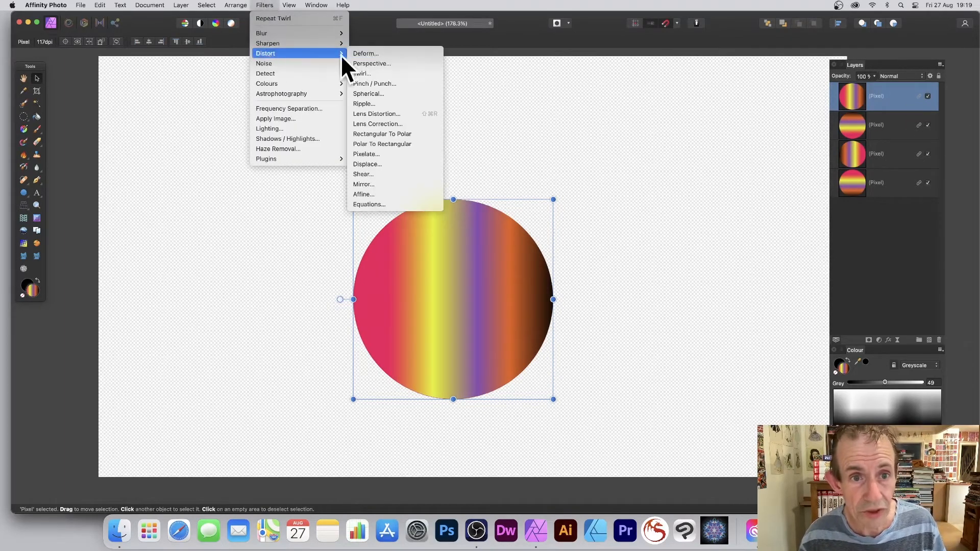
left_click(375, 53)
left_click(412, 219)
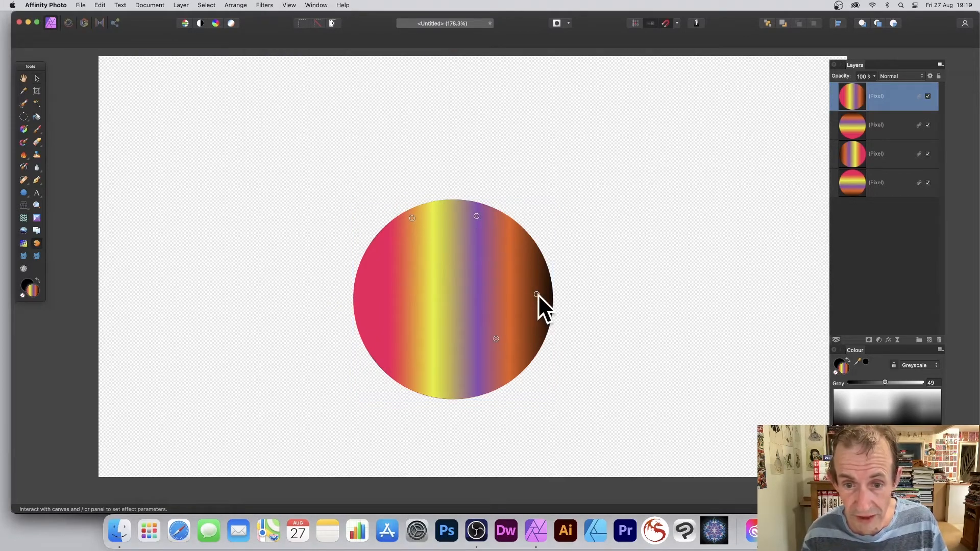
left_click_drag(537, 293, 618, 171)
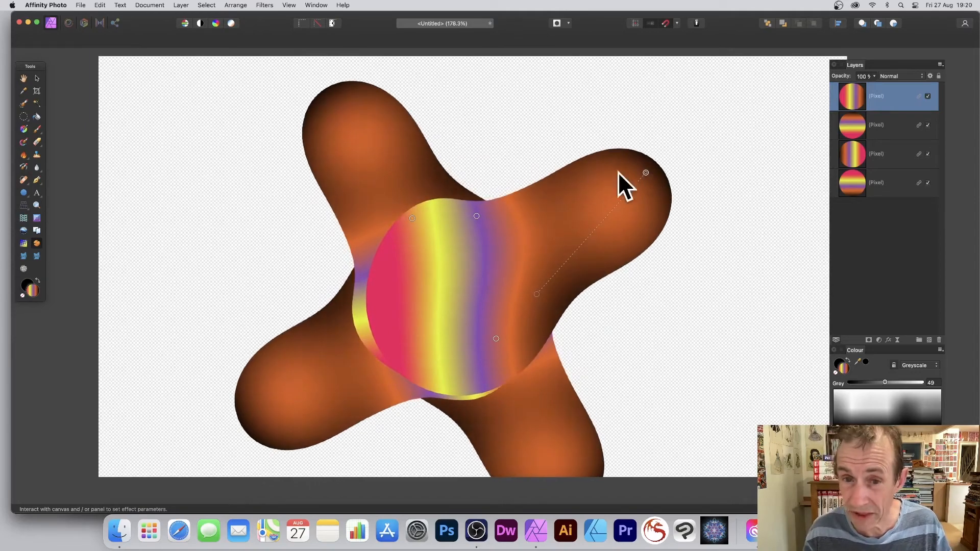
left_click_drag(542, 182, 506, 226)
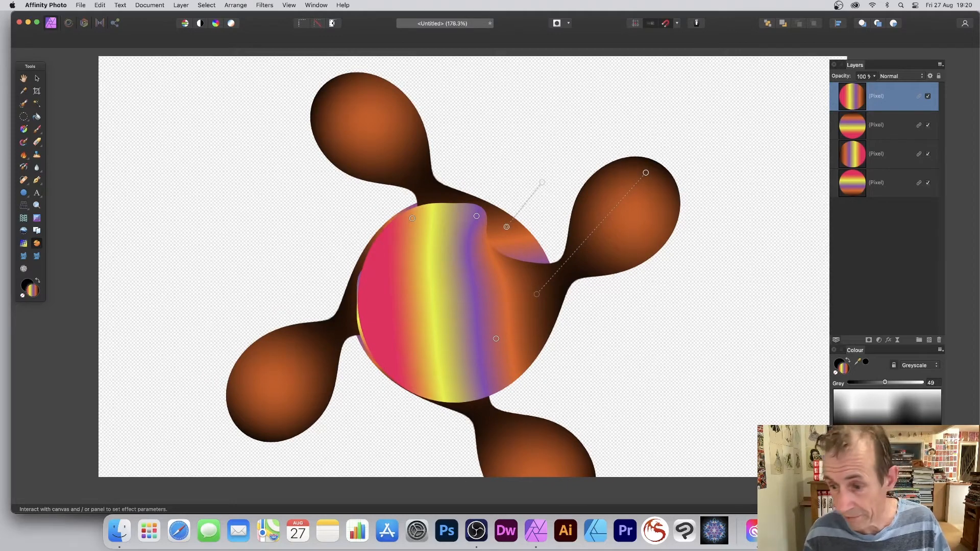
key("v")
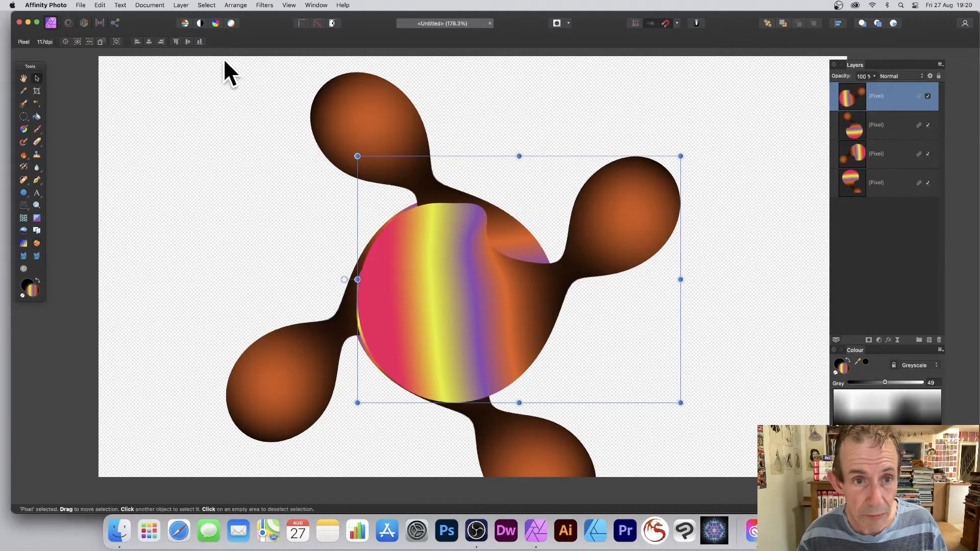
- Scale all four deformed layers down, position them fully within the canvas, and select only the top layer
left_click_drag(195, 69, 707, 493)
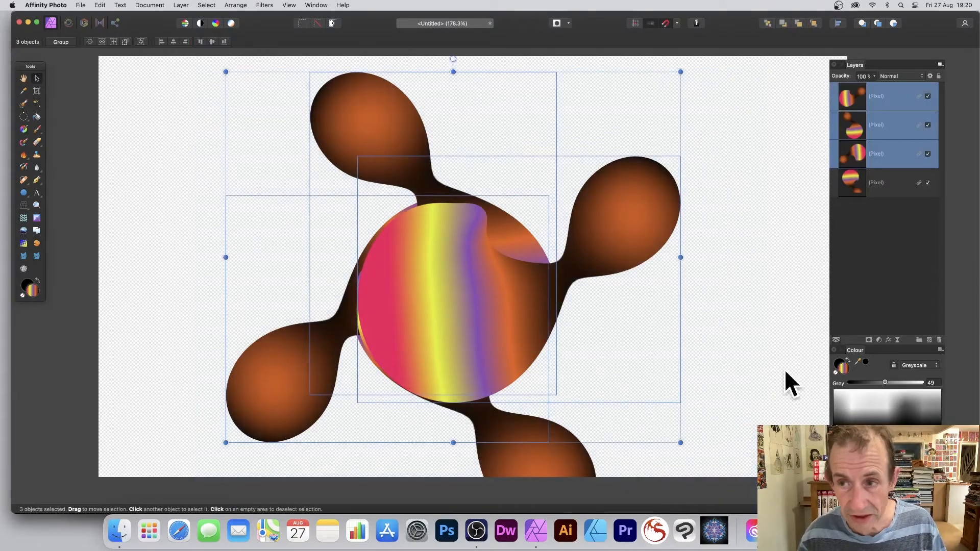
left_click(883, 182, "shift")
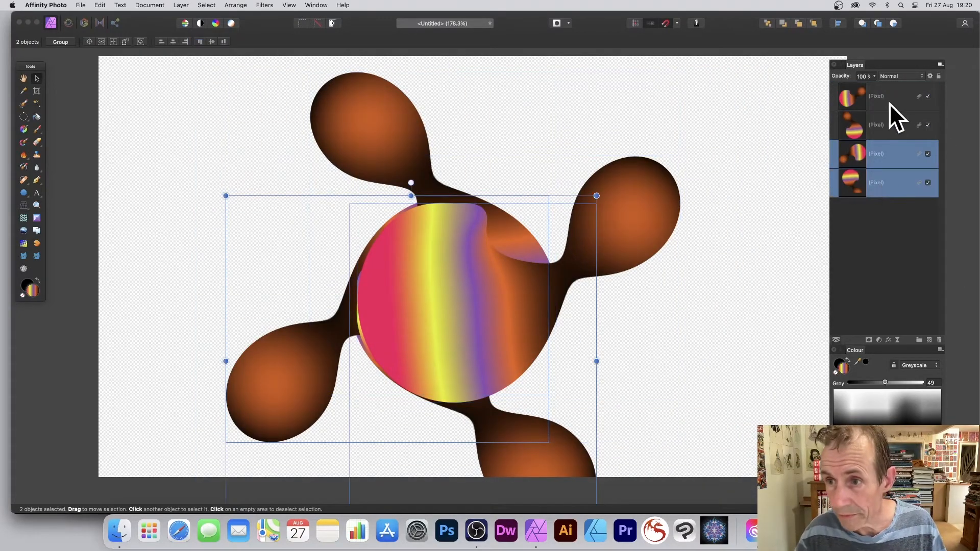
left_click(889, 103)
left_click(878, 191, "shift")
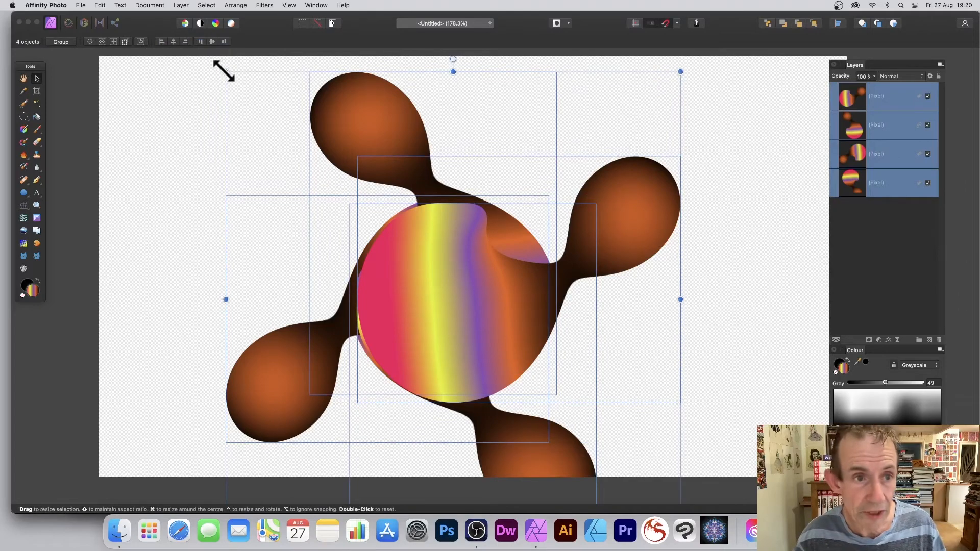
left_click_drag(223, 70, 328, 212)
left_click_drag(423, 294, 392, 204)
left_click_drag(592, 412, 593, 445)
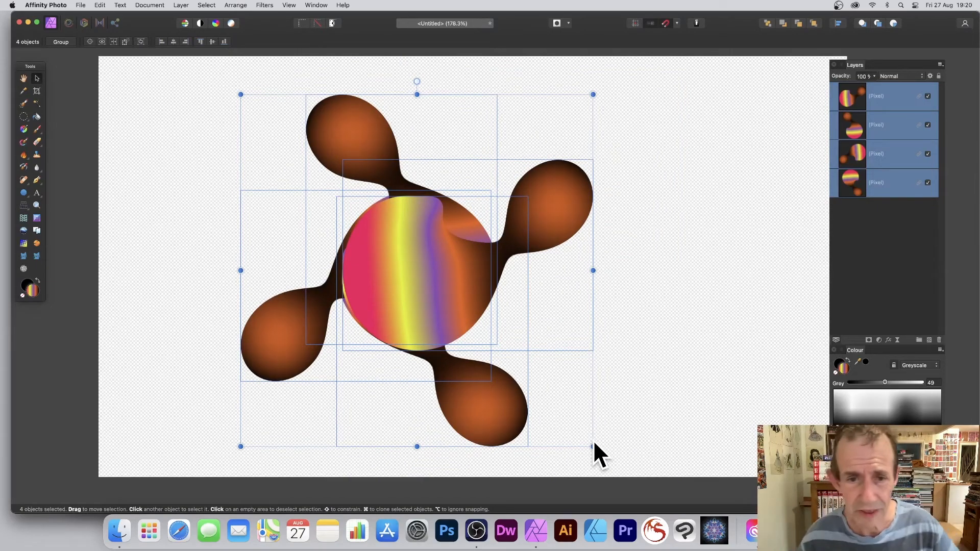
left_click(608, 351)
left_click(510, 205)
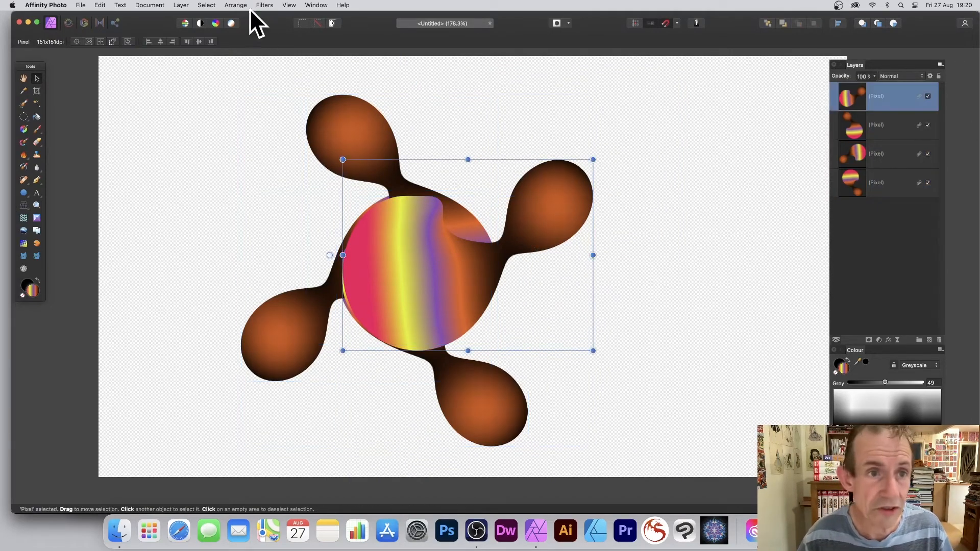
- Apply the Twirl distortion to the top layer with its centre near the neck of the upper-right bulb, and deselect the layer
left_click(264, 5)
mouse_move(273, 53)
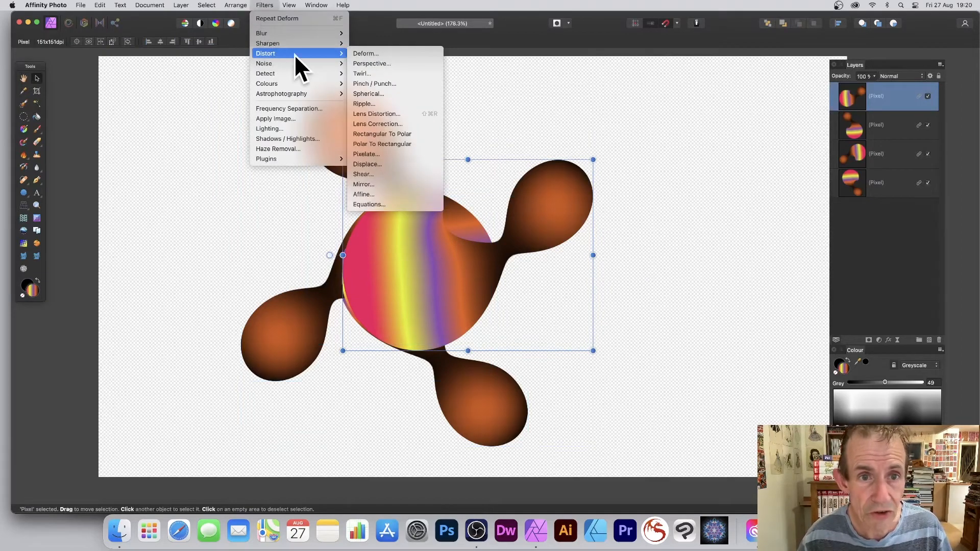
left_click(360, 71)
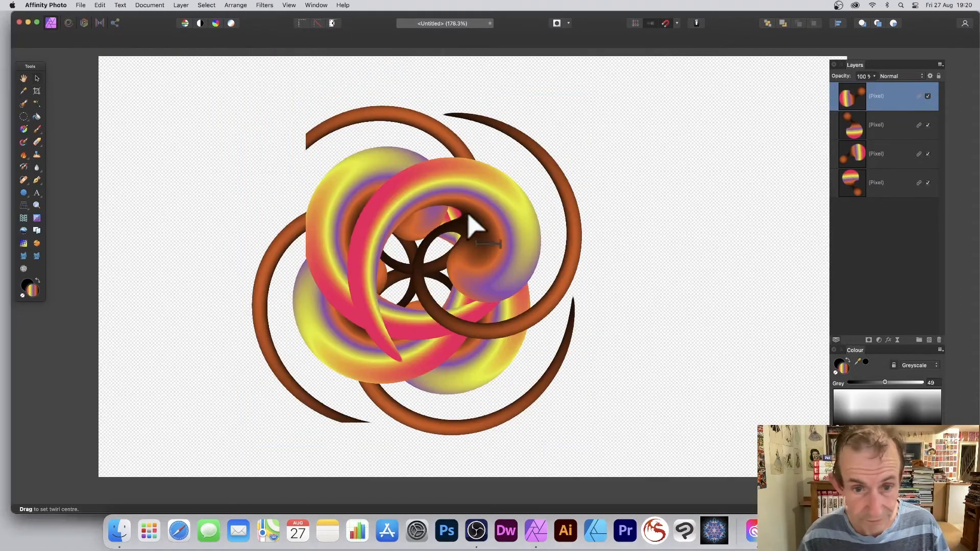
left_click_drag(466, 207, 521, 256)
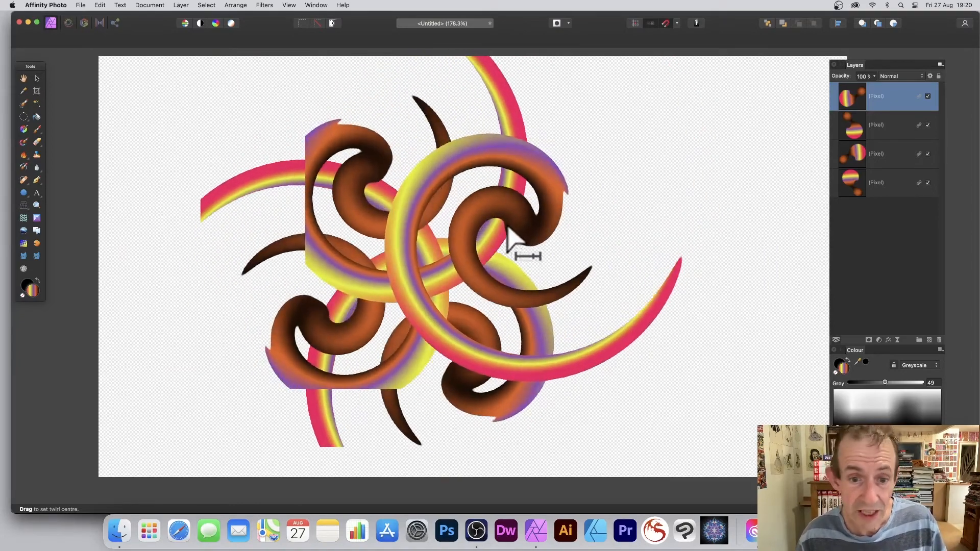
key("Return")
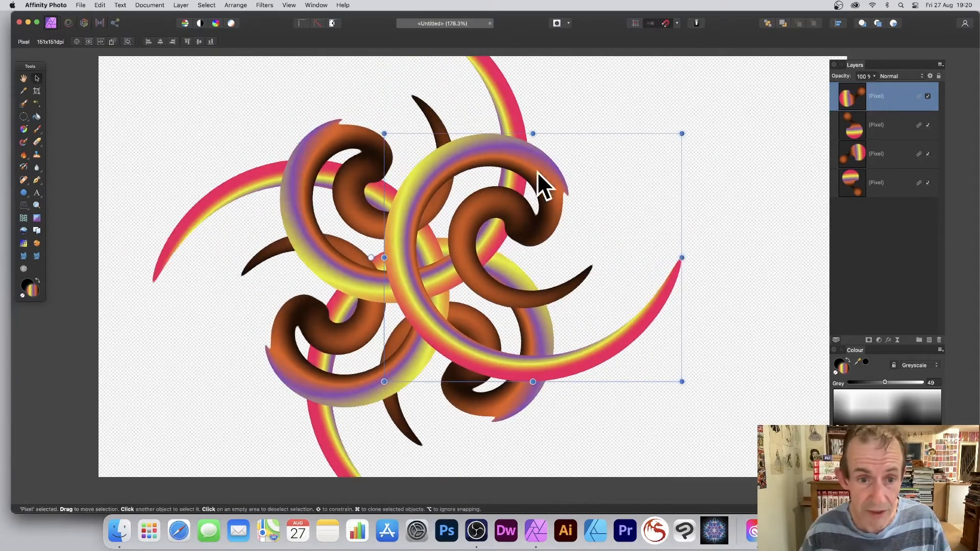
left_click(556, 144)
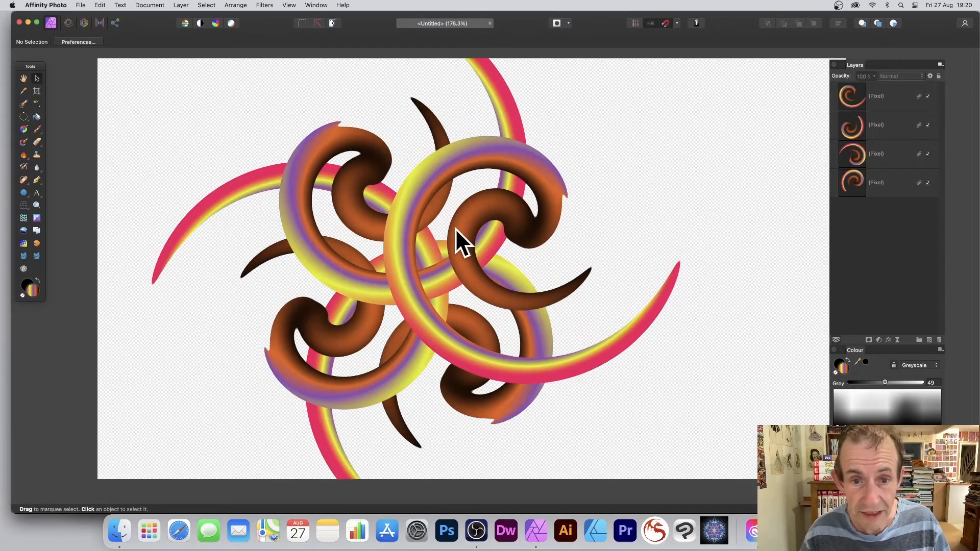
- Select the top twirled layer again and repeat the last Twirl filter on it six times to build dense overlapping spirals
left_click(476, 151)
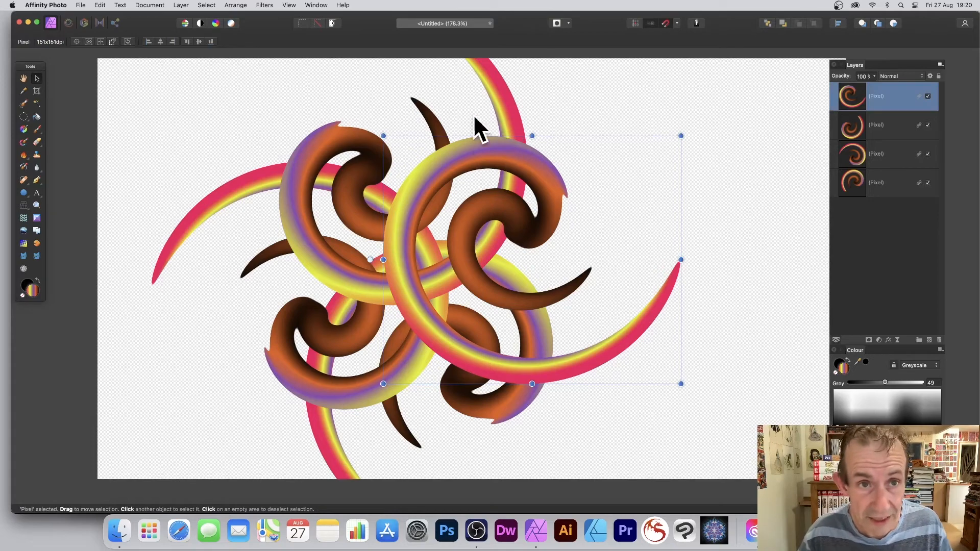
mouse_move(383, 132)
left_mouse_down()
mouse_move(405, 142)
mouse_move(332, 96)
mouse_move(379, 137)
left_mouse_up()
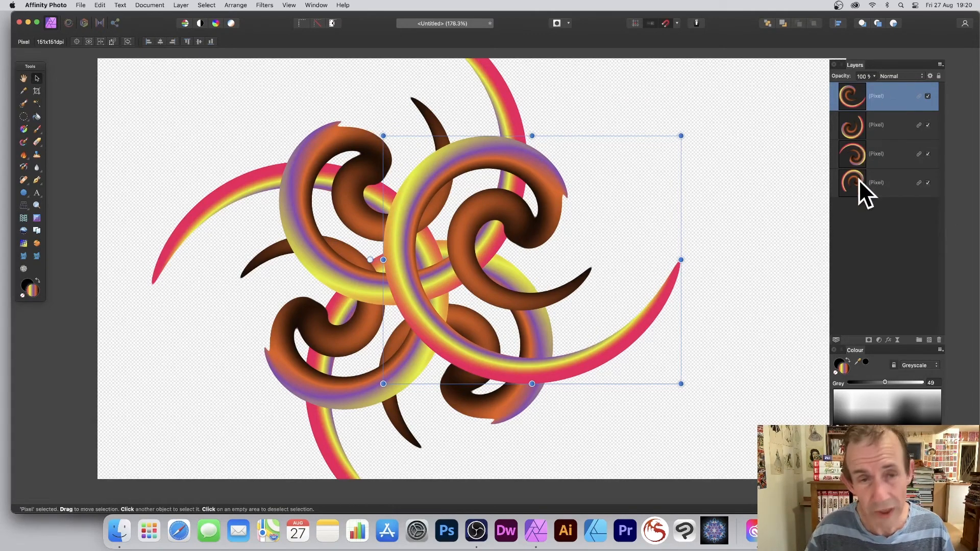
left_click(264, 6)
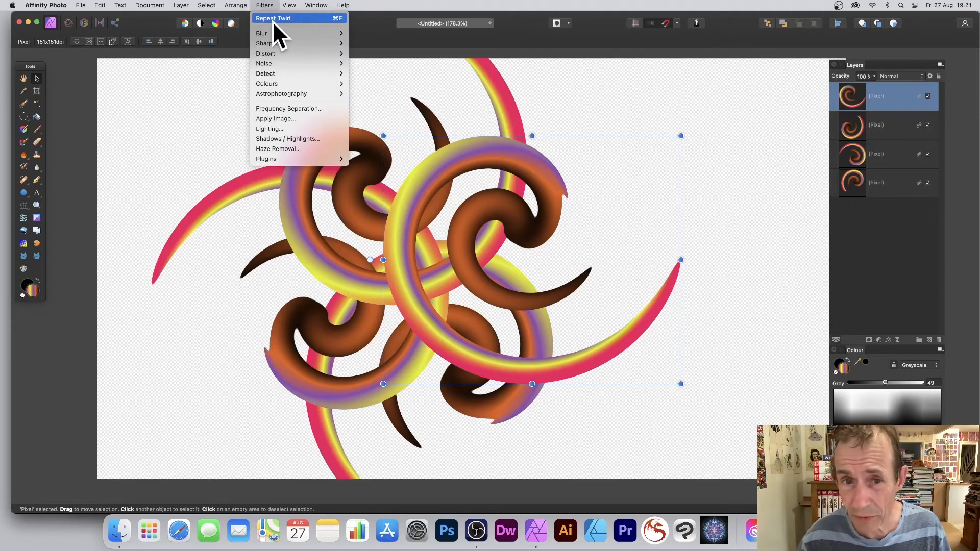
left_click(272, 19)
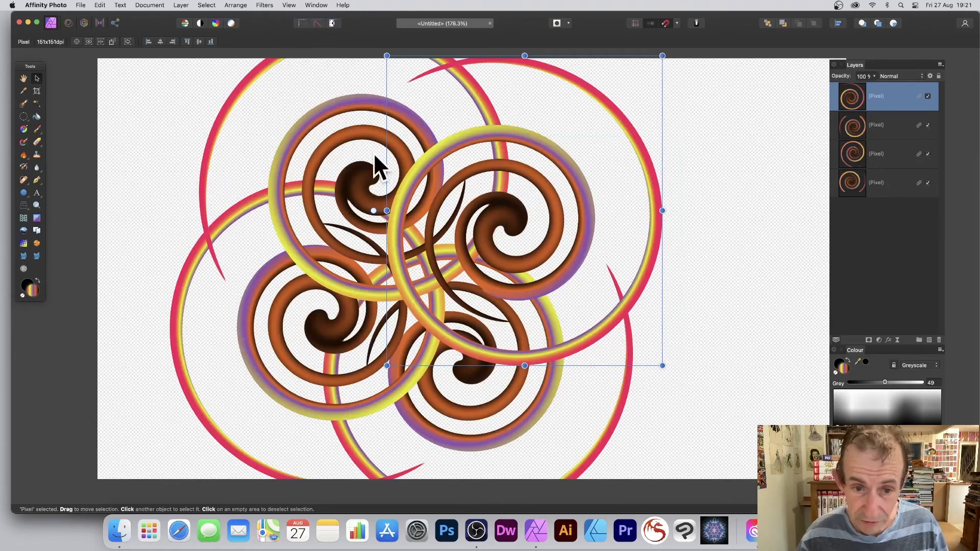
left_click(265, 5)
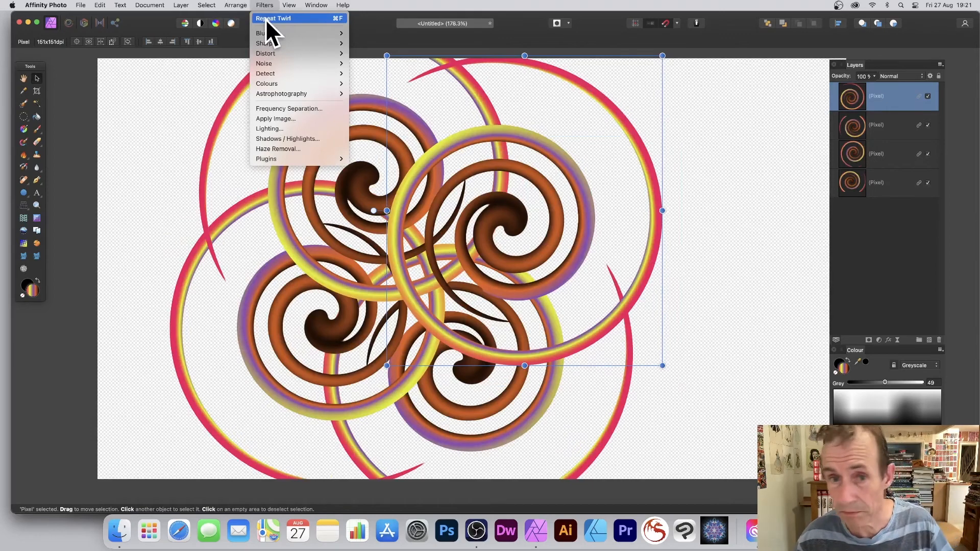
left_click(266, 19)
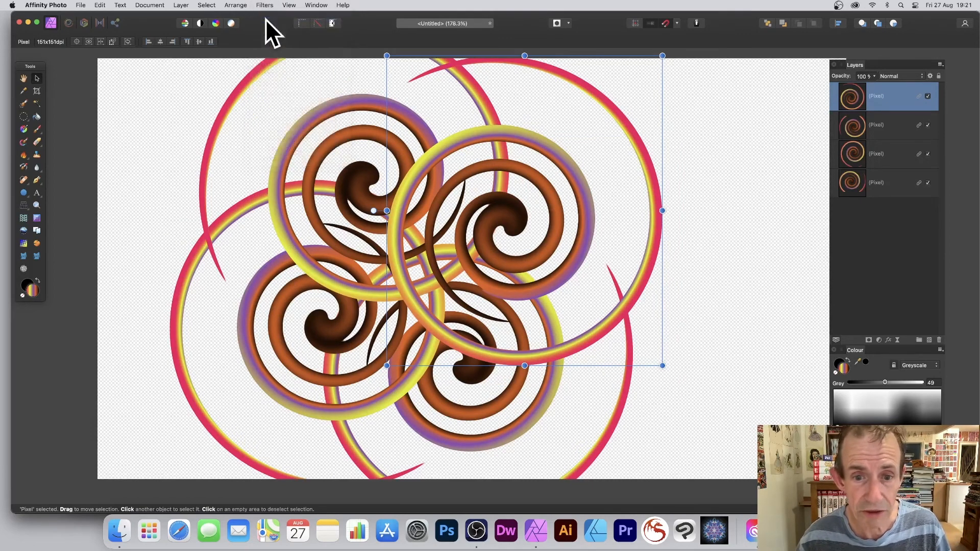
left_click(269, 4)
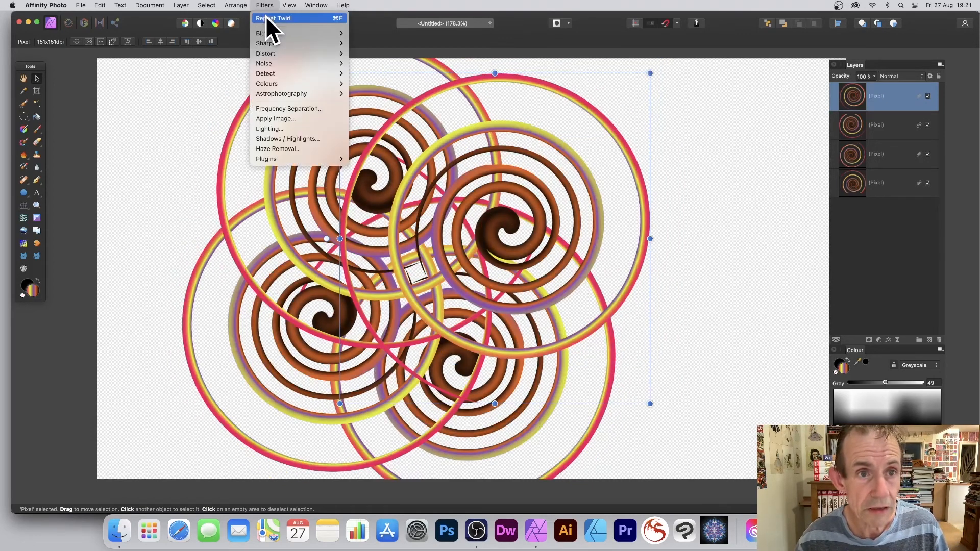
left_click(266, 19)
left_click(268, 6)
left_click(267, 16)
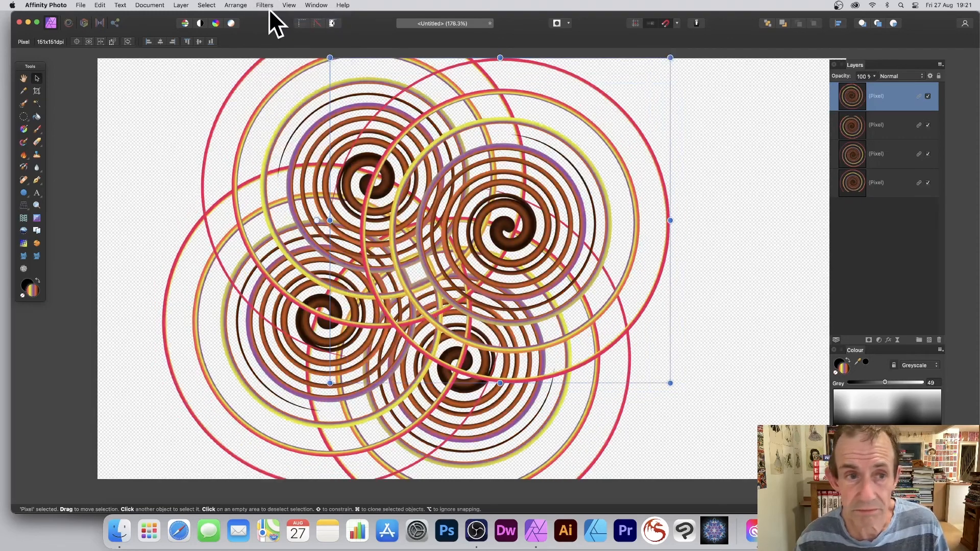
left_click(269, 6)
left_click(266, 18)
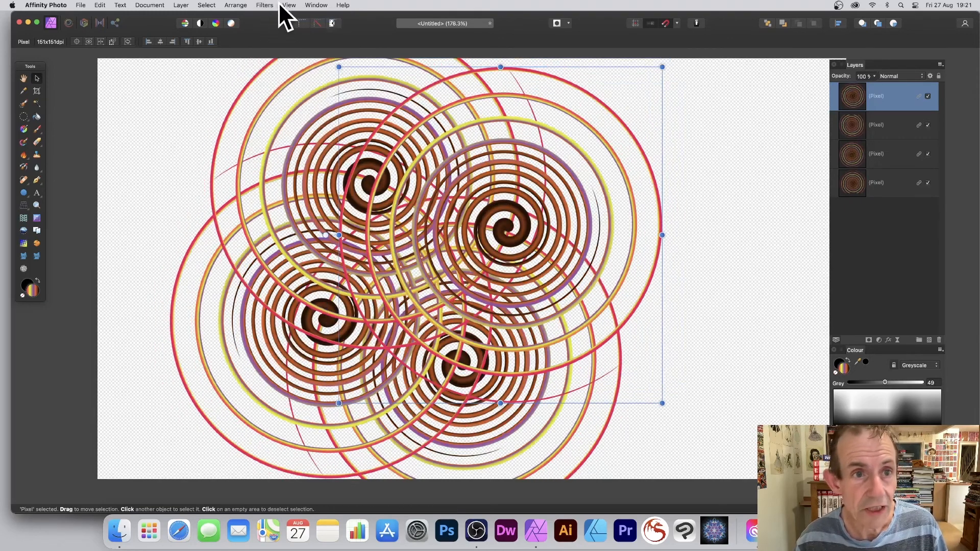
left_click(269, 5)
left_click(267, 17)
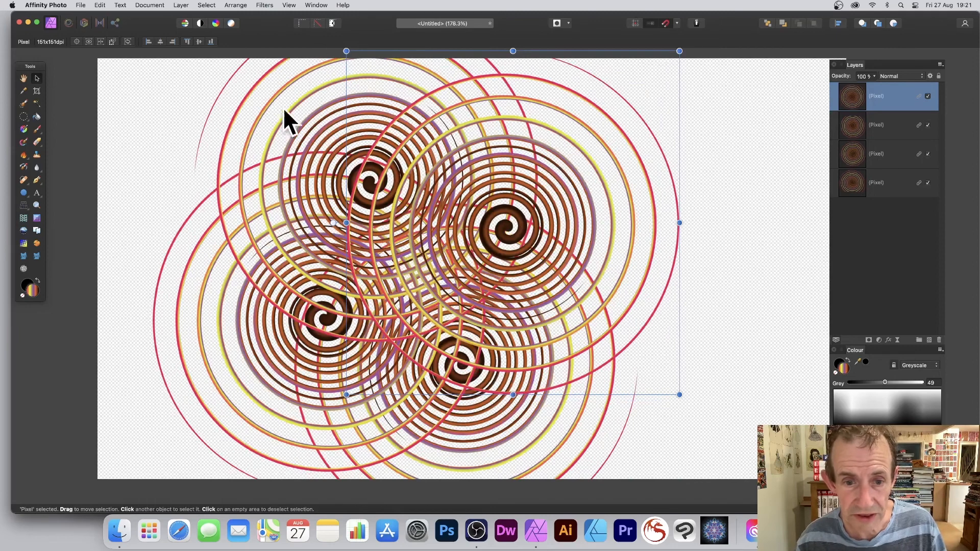